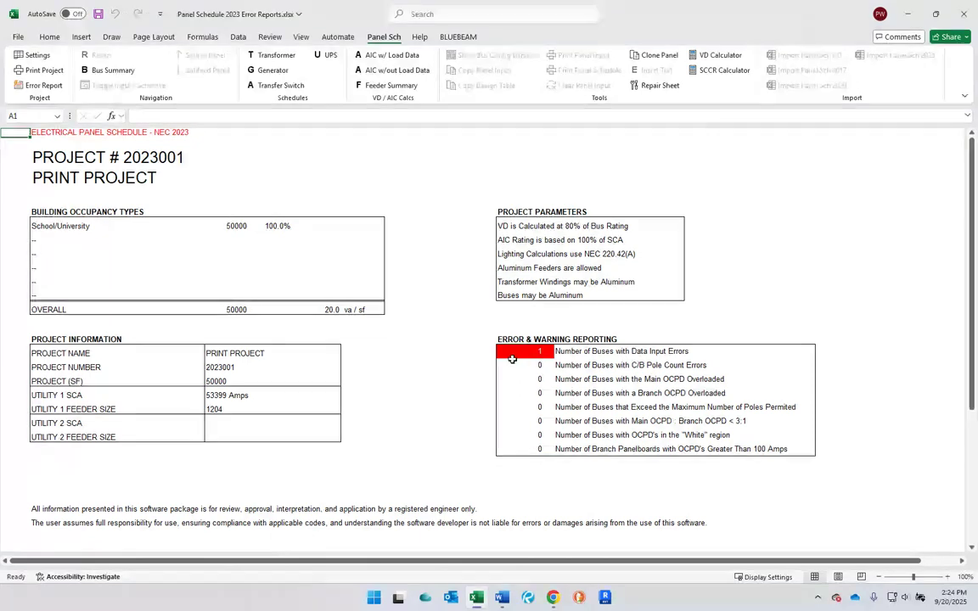
Step: Check the project's error report for the bus with input errors, and open branch panelboard L1A from the bus summary
{"action": "left_click", "coordinate": [43, 85]}
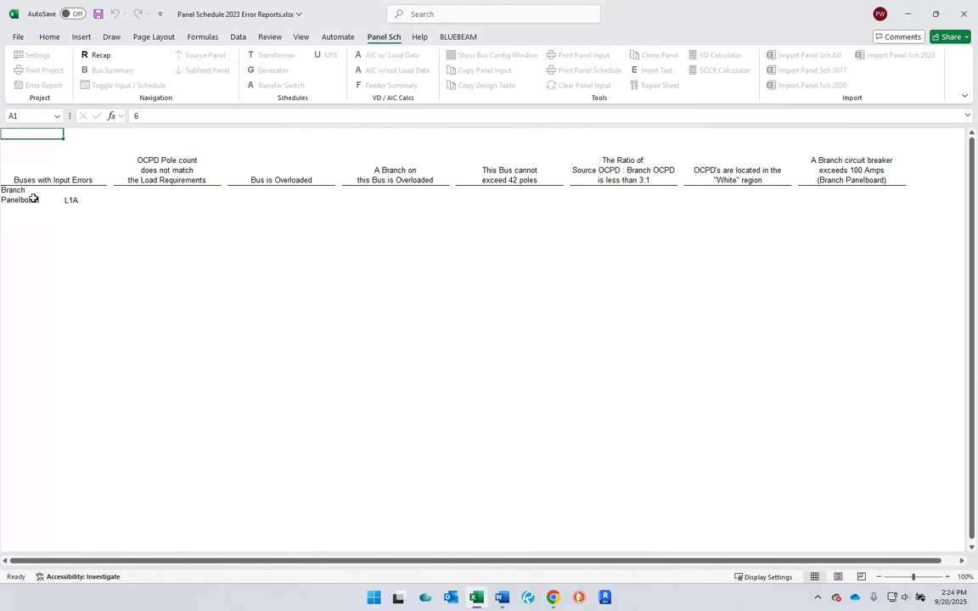
{"action": "left_click", "coordinate": [95, 58]}
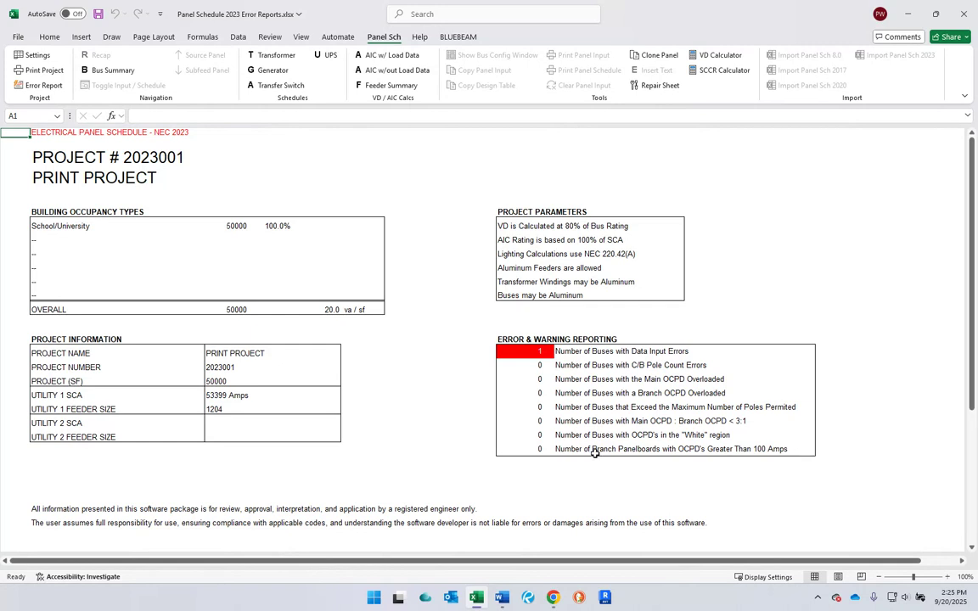
{"action": "left_click", "coordinate": [113, 73]}
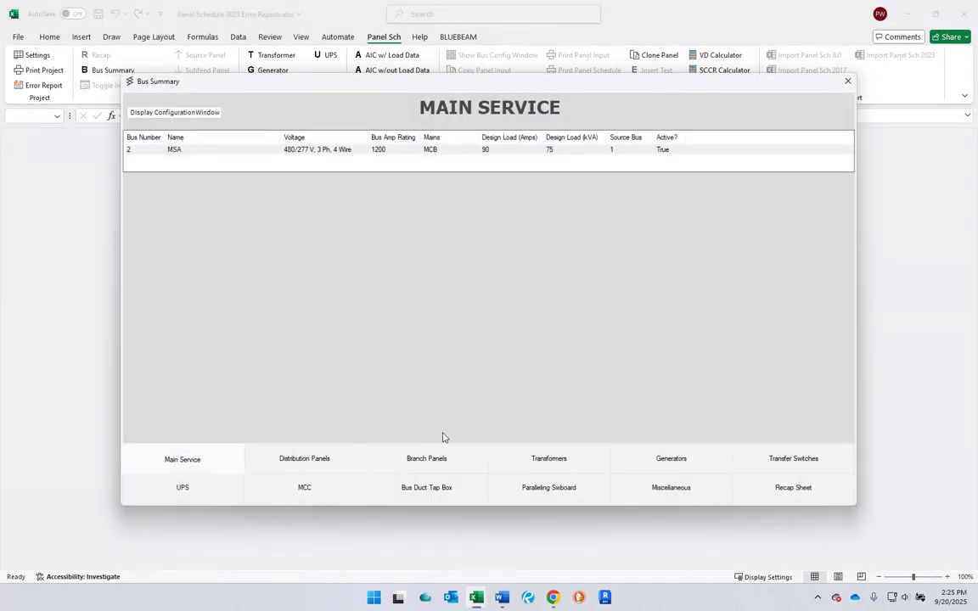
{"action": "left_click", "coordinate": [426, 458]}
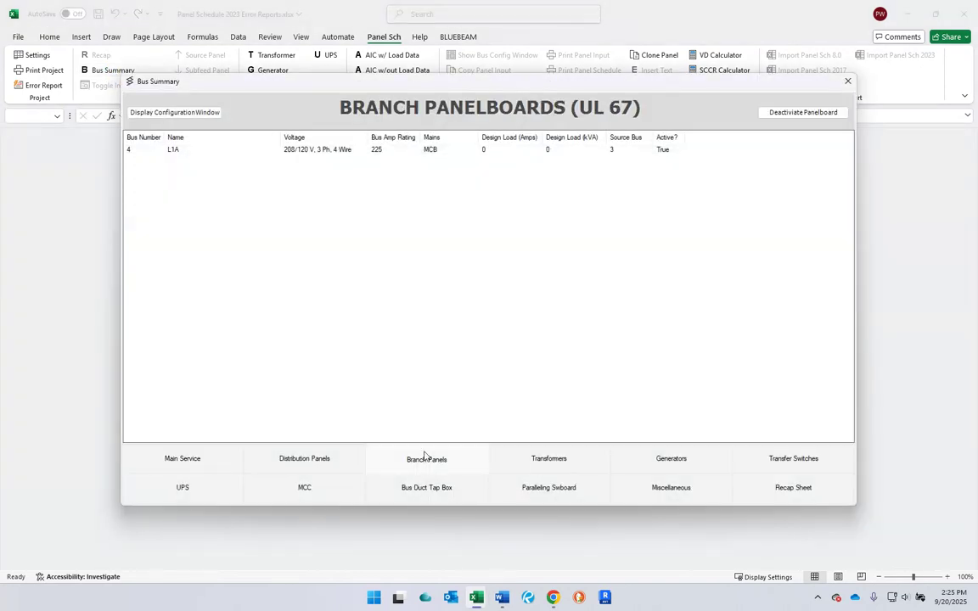
{"action": "left_click", "coordinate": [173, 150]}
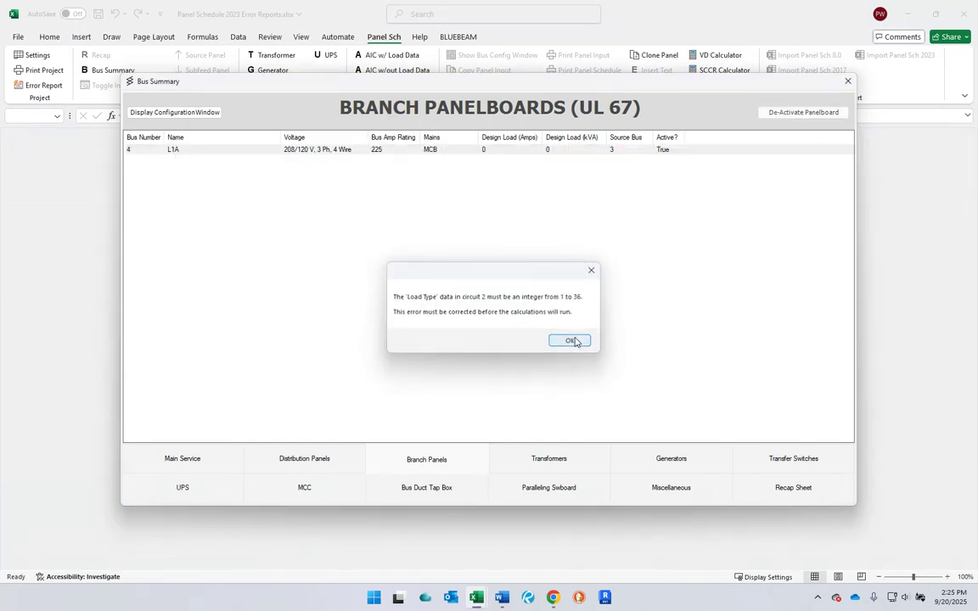
{"action": "left_click", "coordinate": [570, 340]}
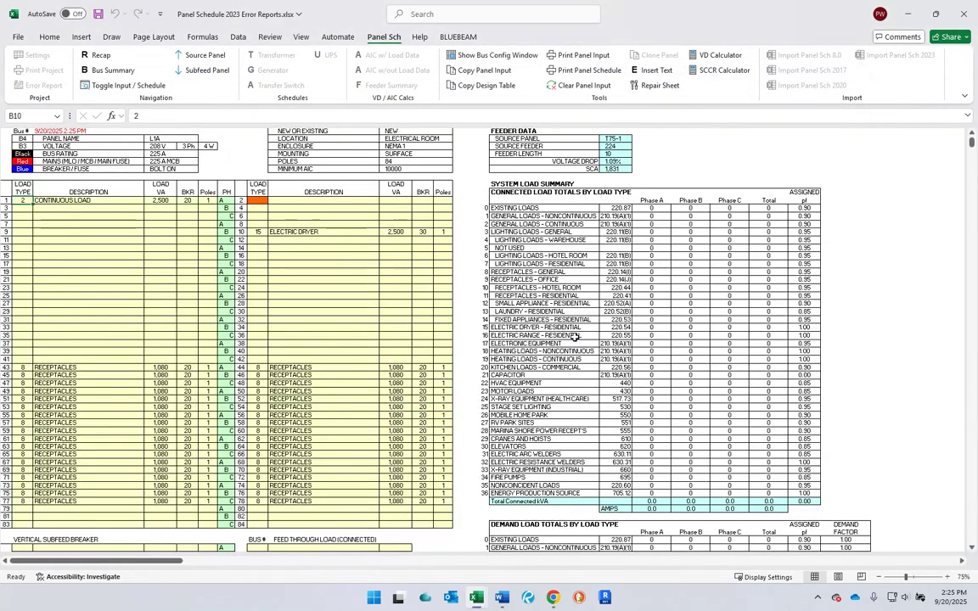
Step: Clear the invalid load type entry of circuit 2 in panel L1A and acknowledge the circuit check messages
{"action": "left_click", "coordinate": [255, 209]}
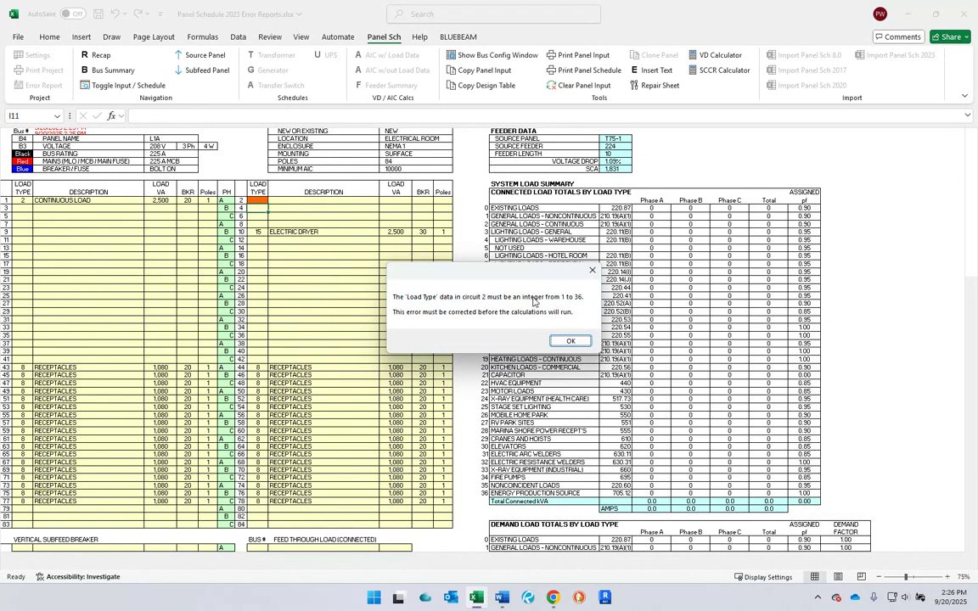
{"action": "left_click", "coordinate": [566, 341]}
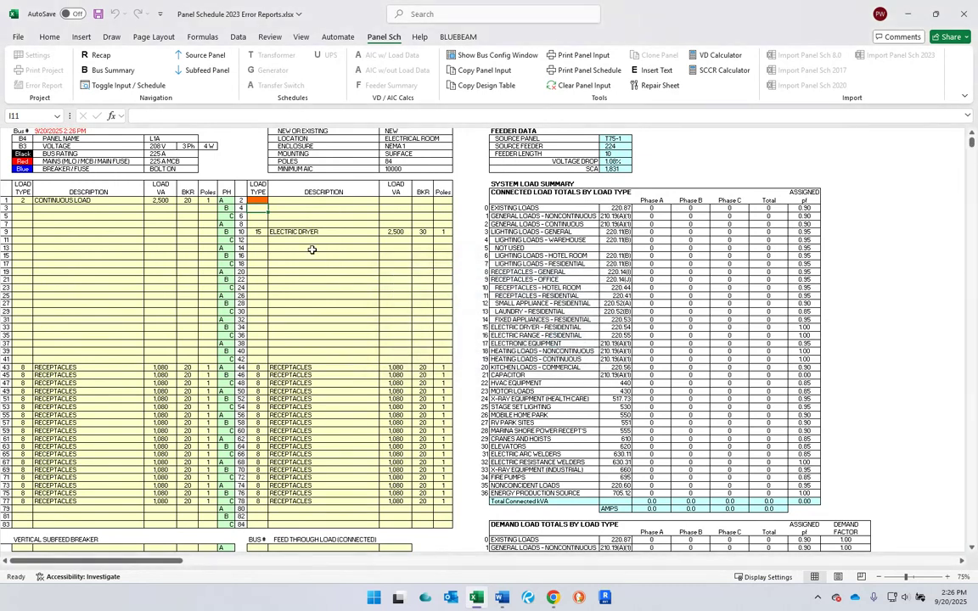
{"action": "left_click", "coordinate": [253, 201]}
{"action": "key", "text": "F9"}
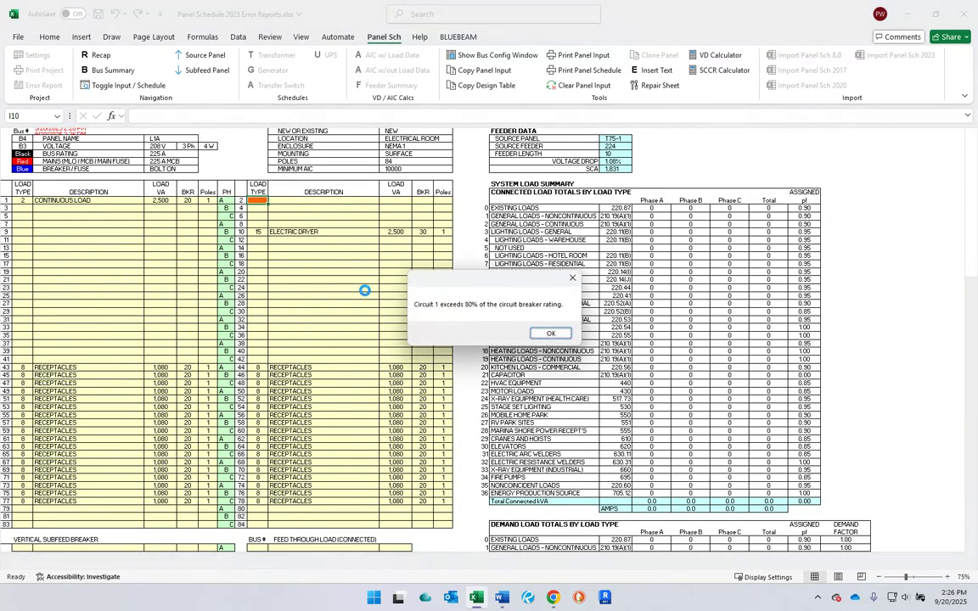
{"action": "key", "text": "Return"}
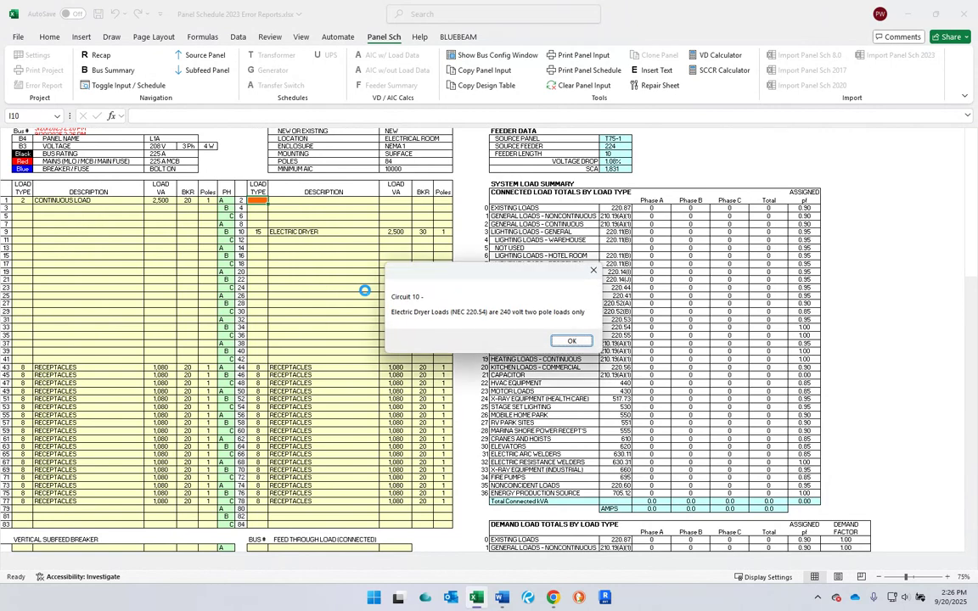
{"action": "key", "text": "Return"}
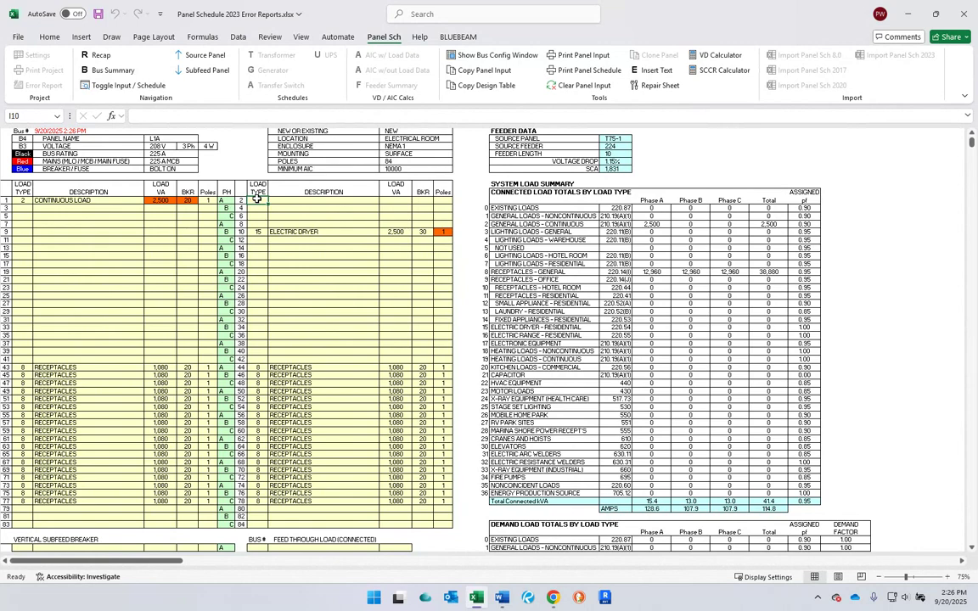
Step: Set the breaker size of the continuous load on circuit 1 to 30
{"action": "left_click", "coordinate": [186, 201]}
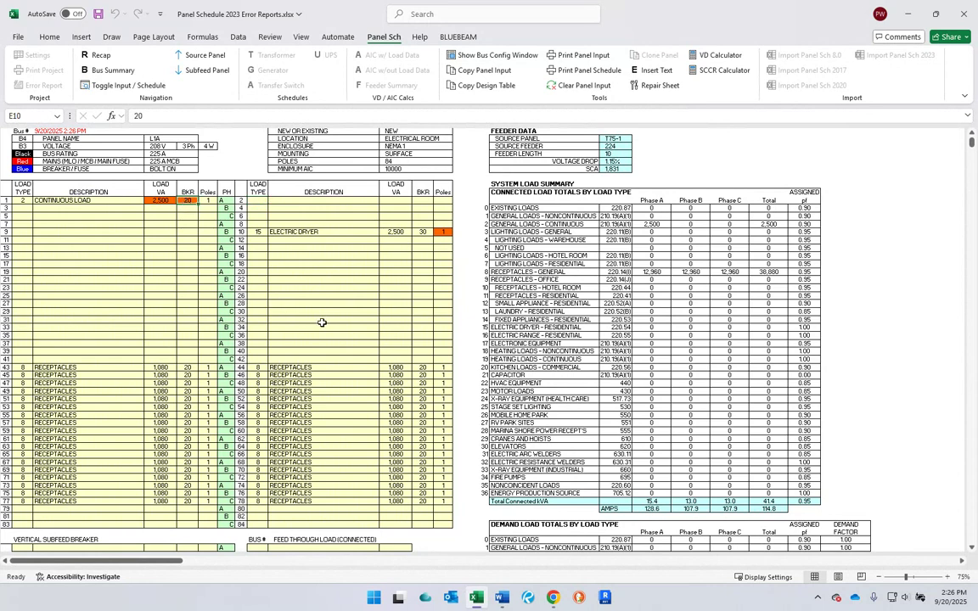
{"action": "type", "text": "30"}
{"action": "key", "text": "Return"}
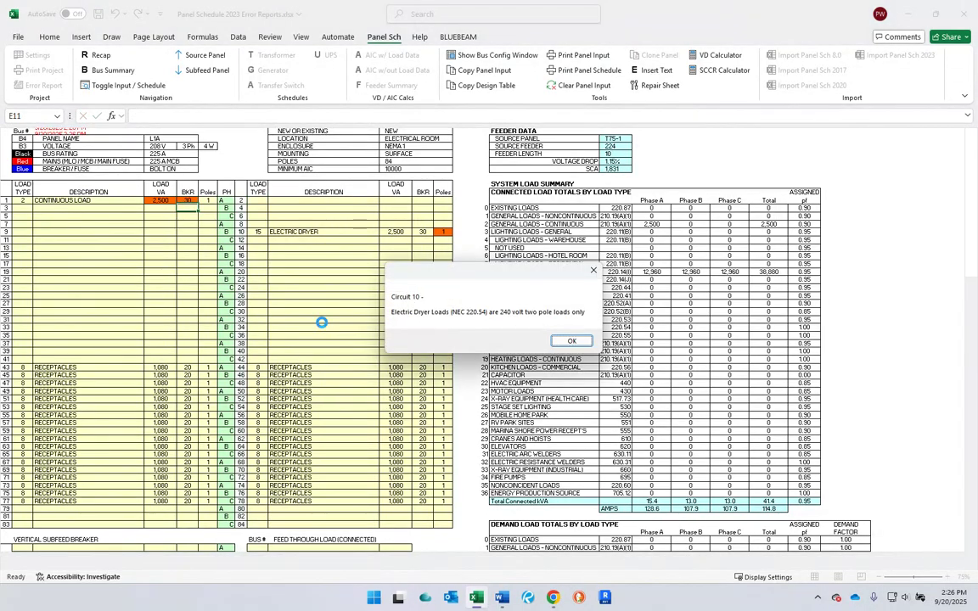
{"action": "key", "text": "Return"}
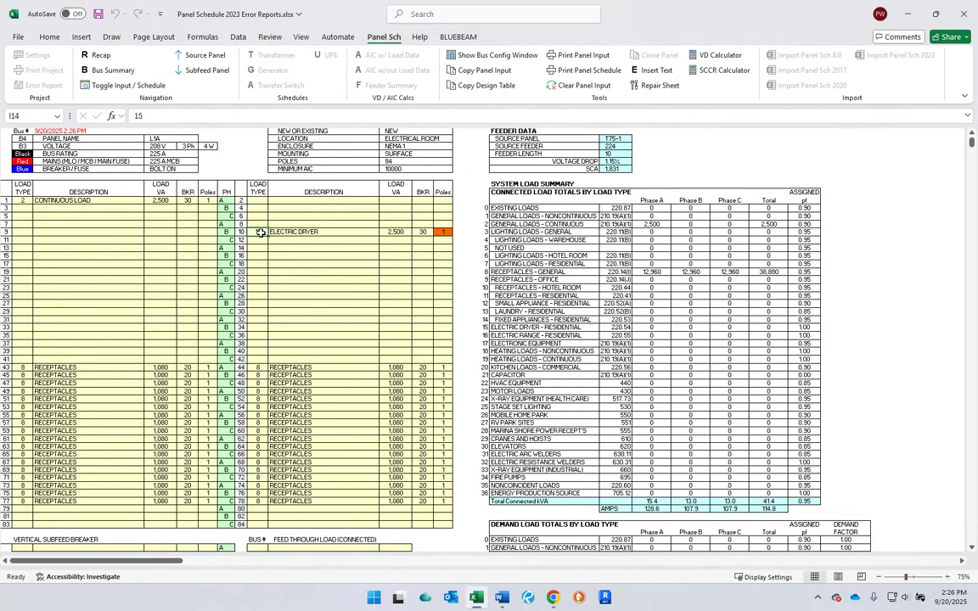
Step: Copy the electric dryer's load type, description and load VA from circuit 10 to circuit 12
{"action": "left_click_drag", "start_coordinate": [257, 231], "coordinate": [407, 233]}
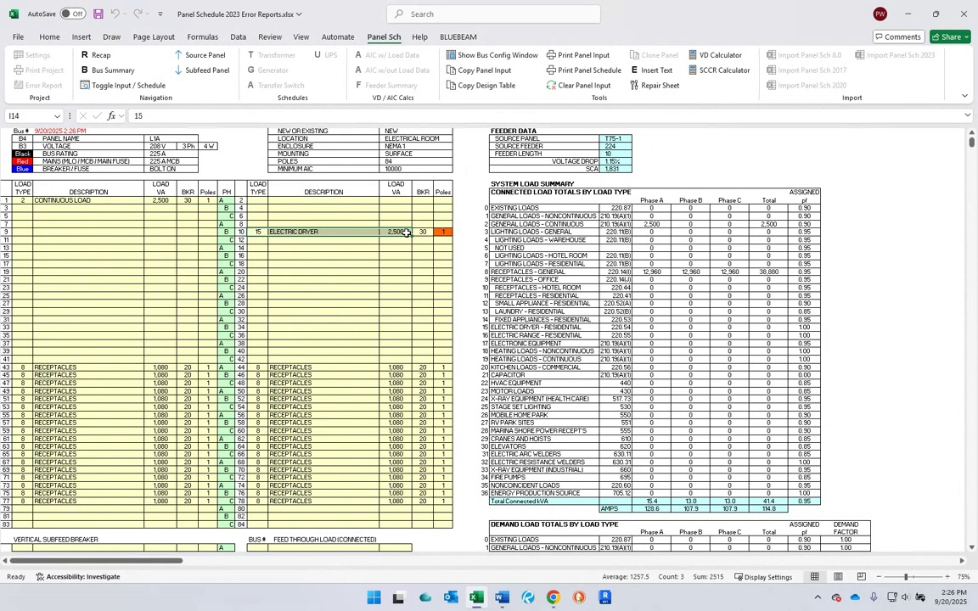
{"action": "key", "text": "ctrl+c"}
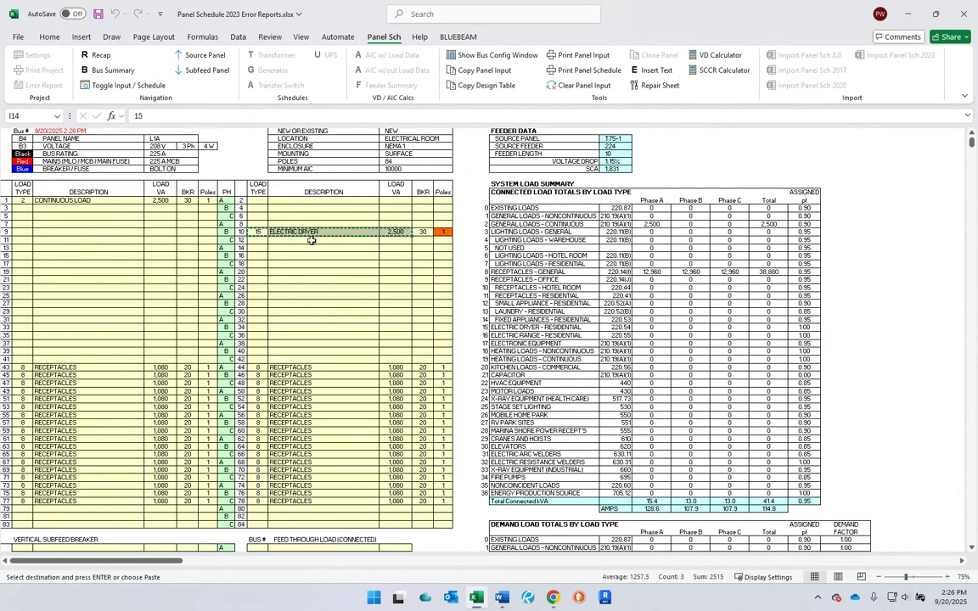
{"action": "left_click", "coordinate": [255, 241]}
{"action": "key", "text": "Return"}
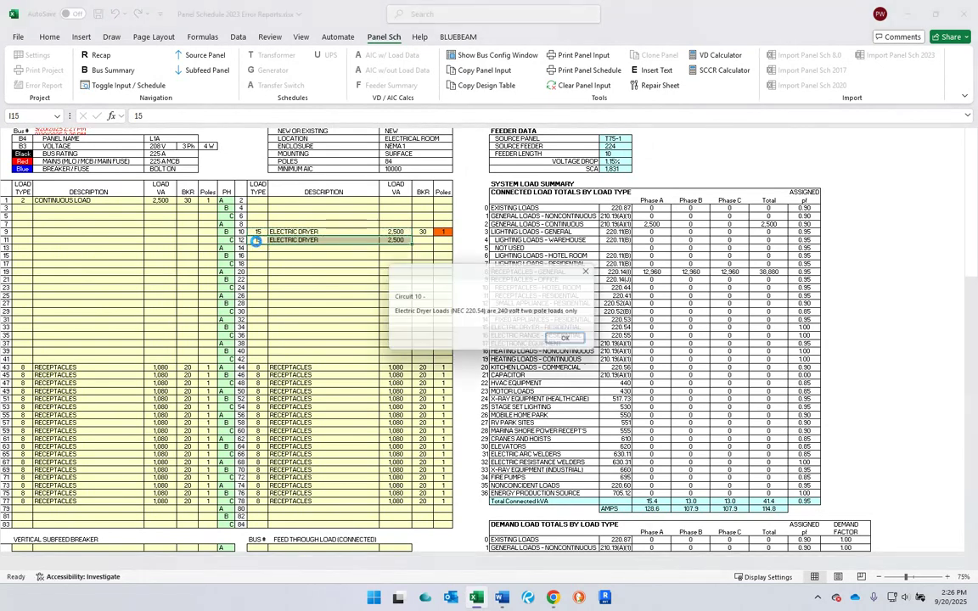
{"action": "key", "text": "Return"}
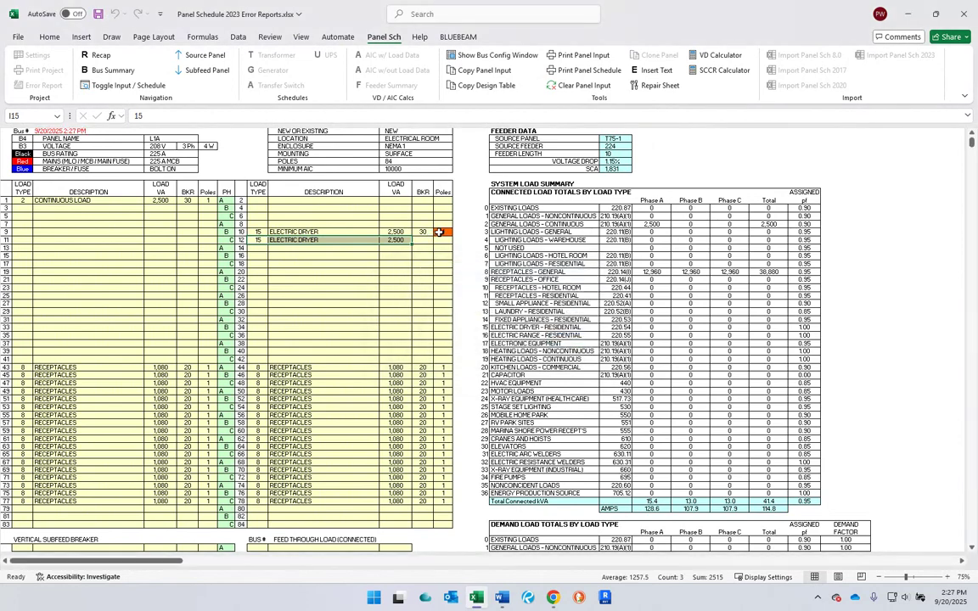
Step: Make the electric dryer a two-pole load by clearing the poles entry of circuit 10 and entering 2 for circuit 12
{"action": "left_click", "coordinate": [443, 230]}
{"action": "key", "text": "Return"}
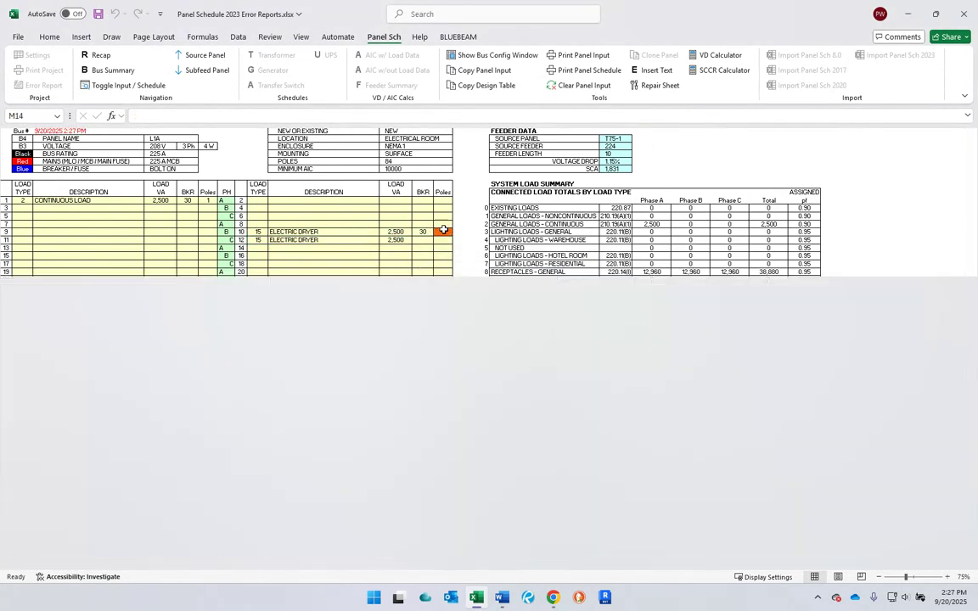
{"action": "type", "text": "2"}
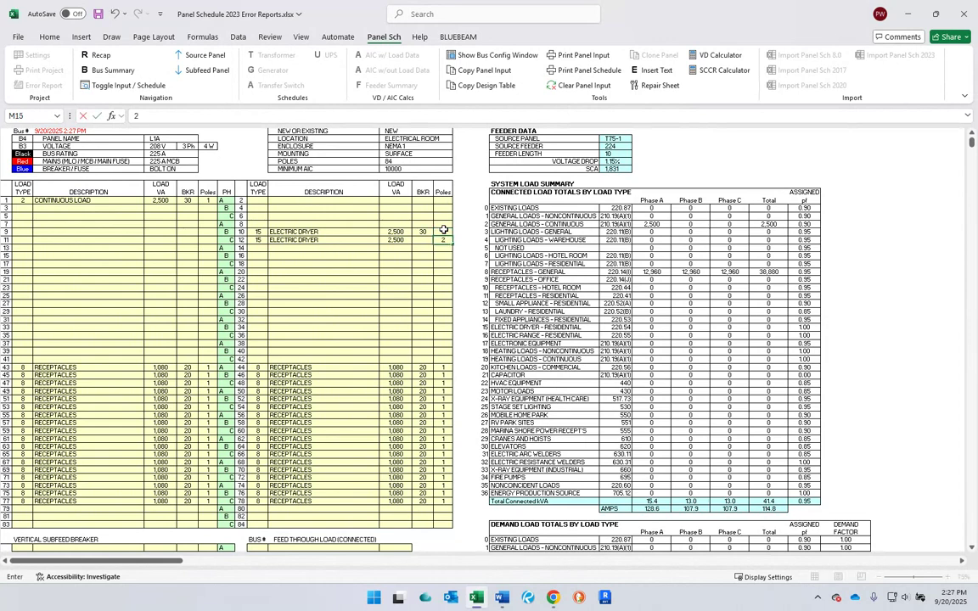
{"action": "key", "text": "Return"}
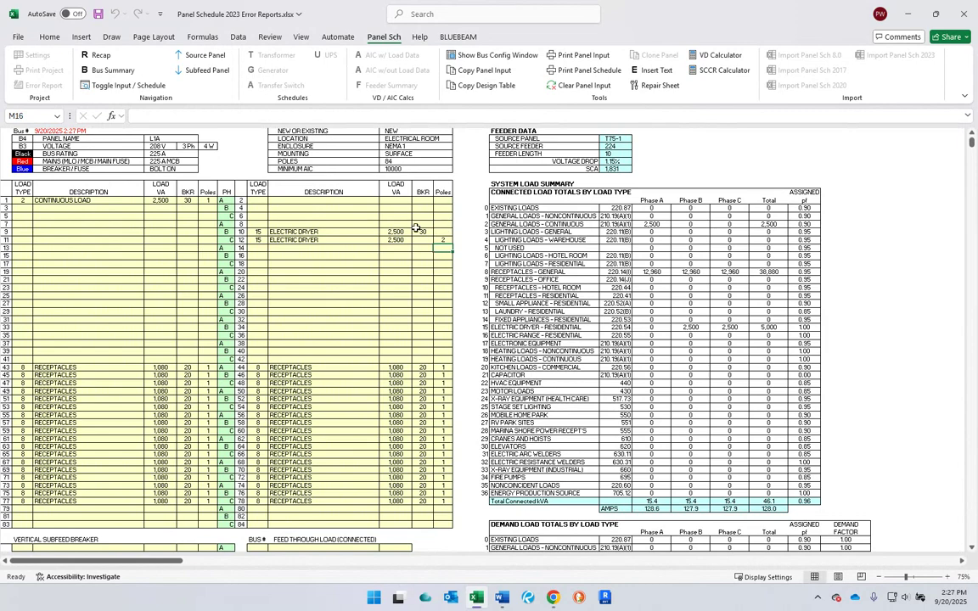
Step: Set the number of poles to 42 in panel L1A's bus configuration and save it
{"action": "left_click", "coordinate": [476, 58]}
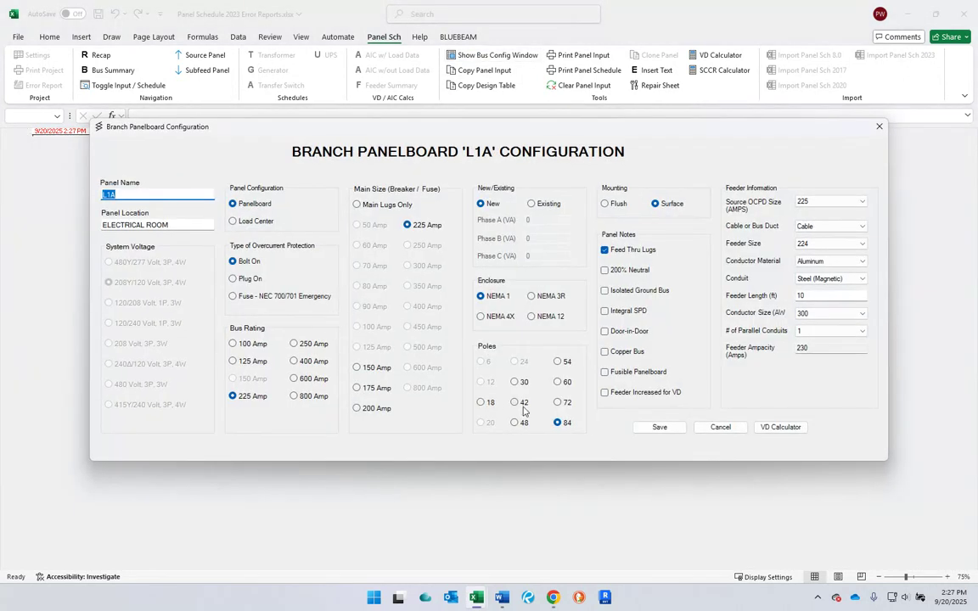
{"action": "left_click", "coordinate": [515, 402]}
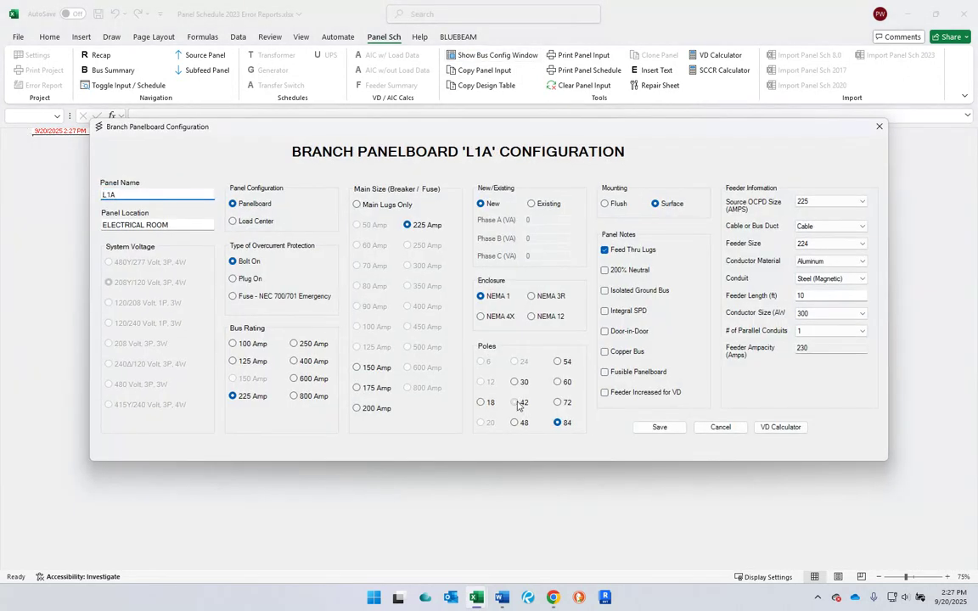
{"action": "left_click", "coordinate": [659, 428]}
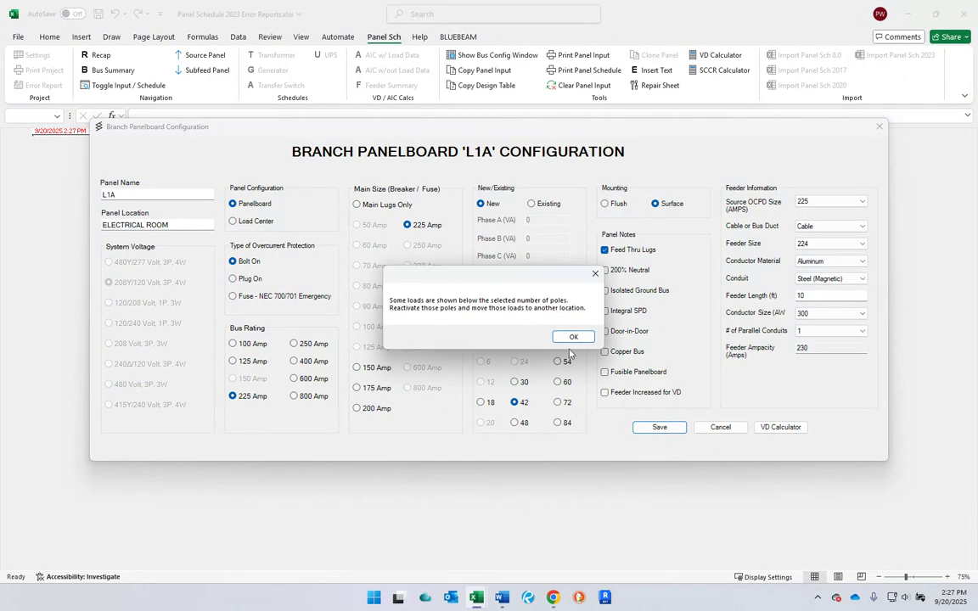
{"action": "left_click", "coordinate": [572, 337]}
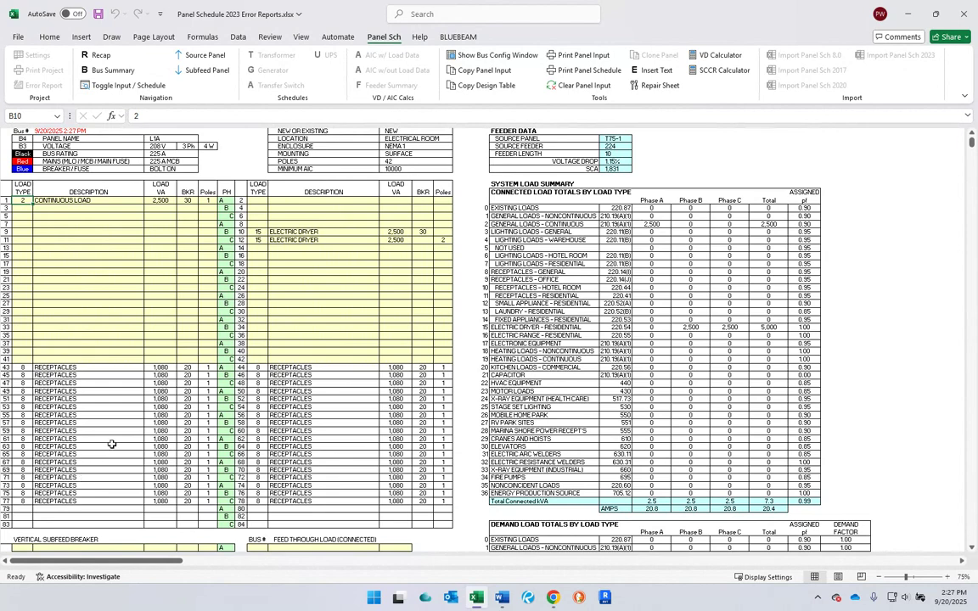
Step: Examine the circuits shown in panel L1A's schedule view, and return through its input view to the project recap
{"action": "left_click", "coordinate": [101, 86]}
{"action": "scroll", "coordinate": [254, 452], "scroll_direction": "down", "scroll_amount": 3}
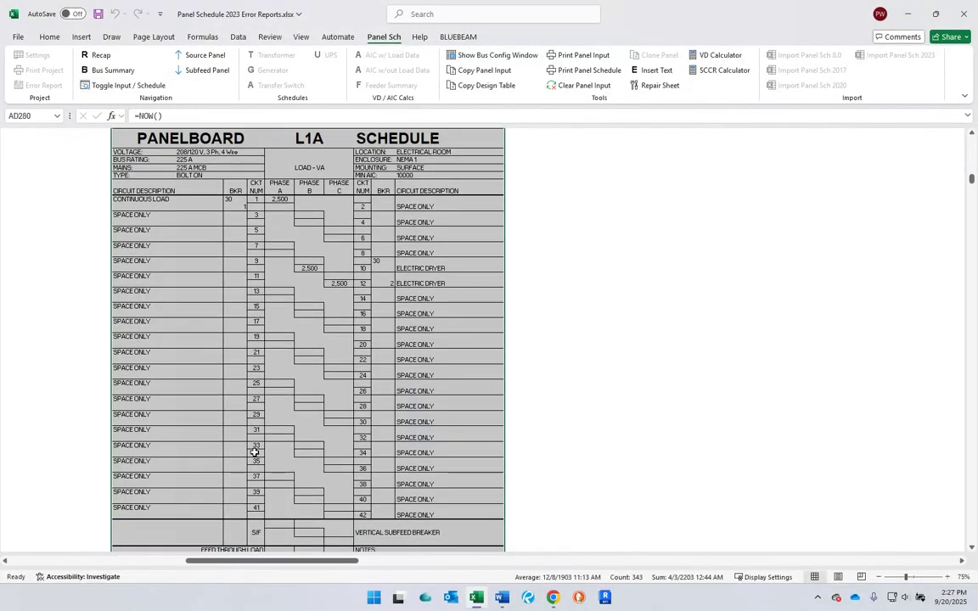
{"action": "scroll", "coordinate": [254, 452], "scroll_direction": "up", "scroll_amount": 2}
{"action": "left_click", "coordinate": [112, 87]}
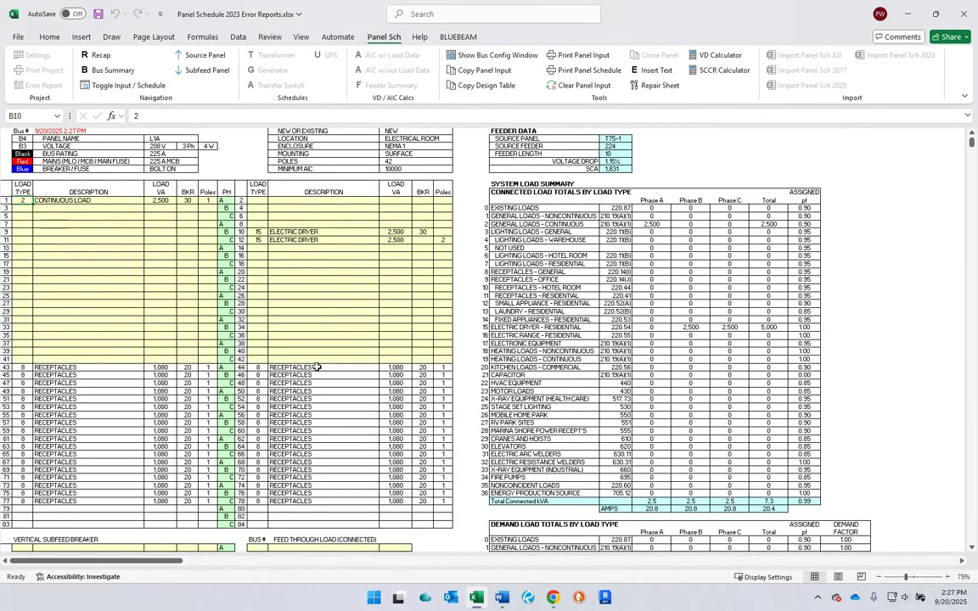
{"action": "left_click", "coordinate": [91, 54]}
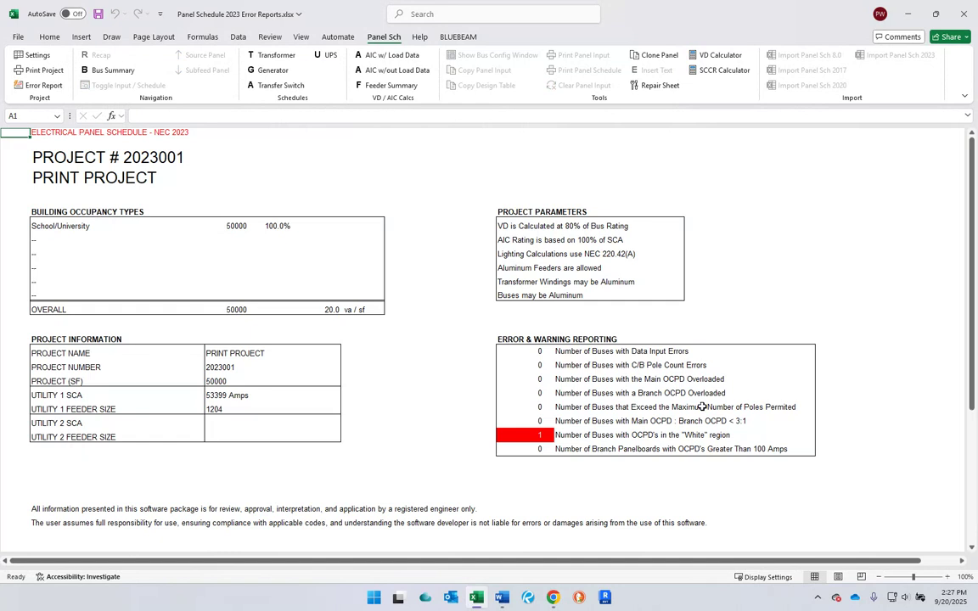